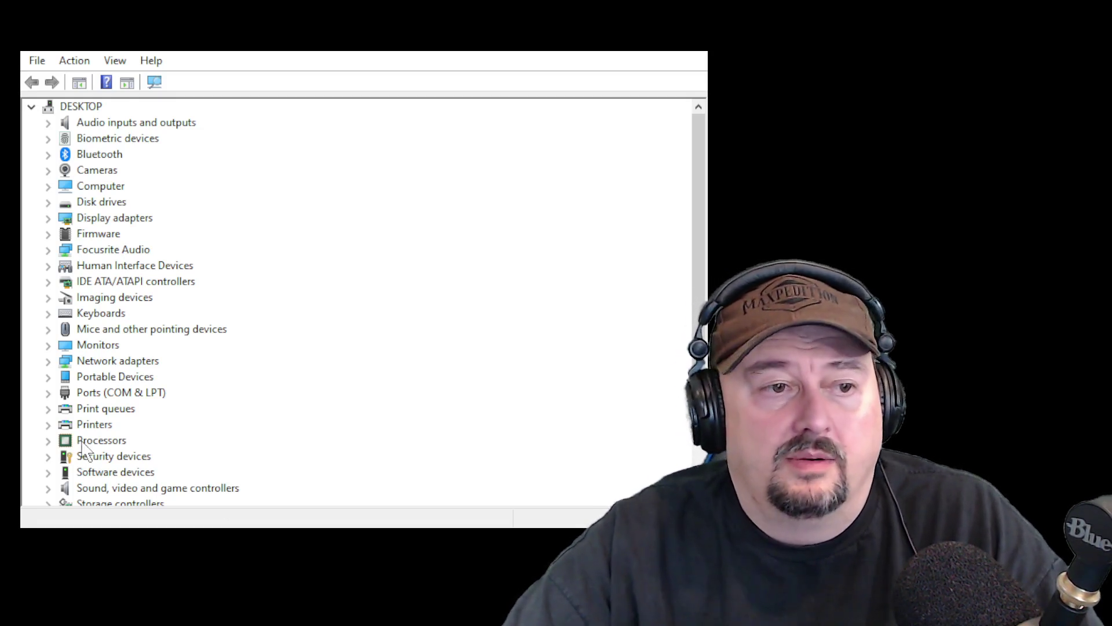
Expand Ports (COM & LPT) to find the Prolific USB-to-Serial cable on COM9.
{"action": "left_click", "coordinate": [48, 392]}
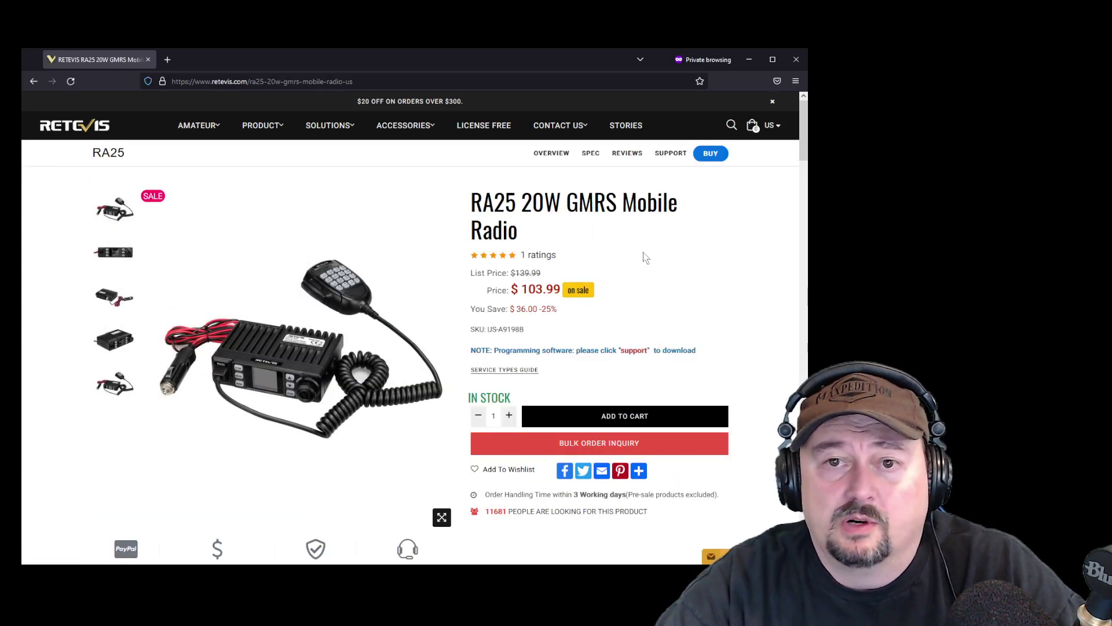
Download the RA25-GMRS software from the product's SUPPORT FIRMWARE/SOFTWARE downloads.
{"action": "left_click", "coordinate": [666, 166]}
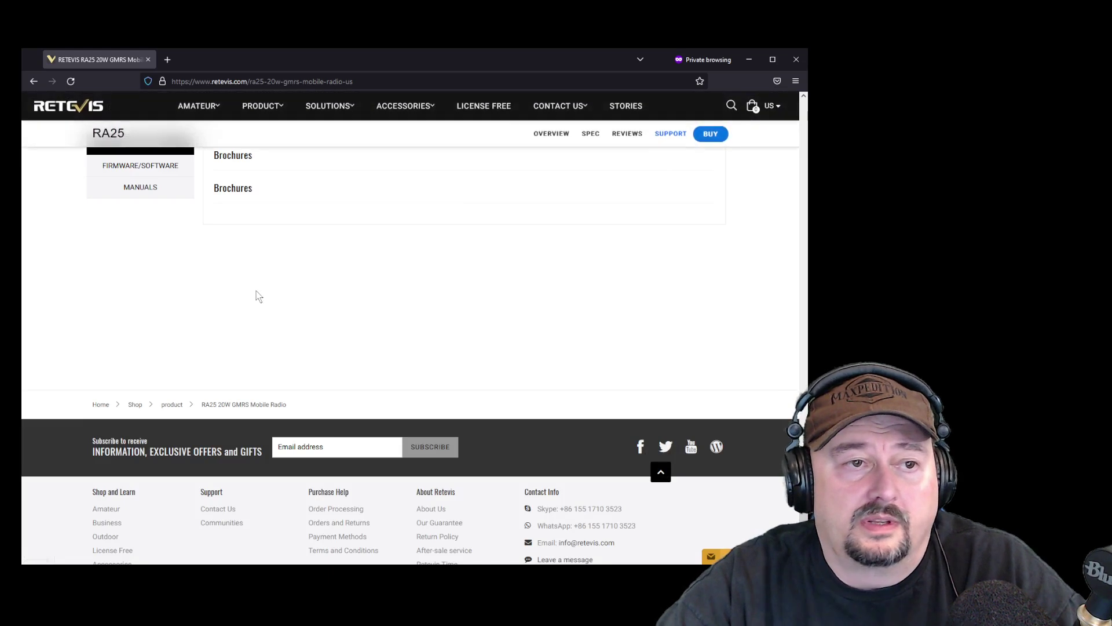
{"action": "scroll", "coordinate": [256, 294], "scroll_direction": "up", "scroll_amount": 2}
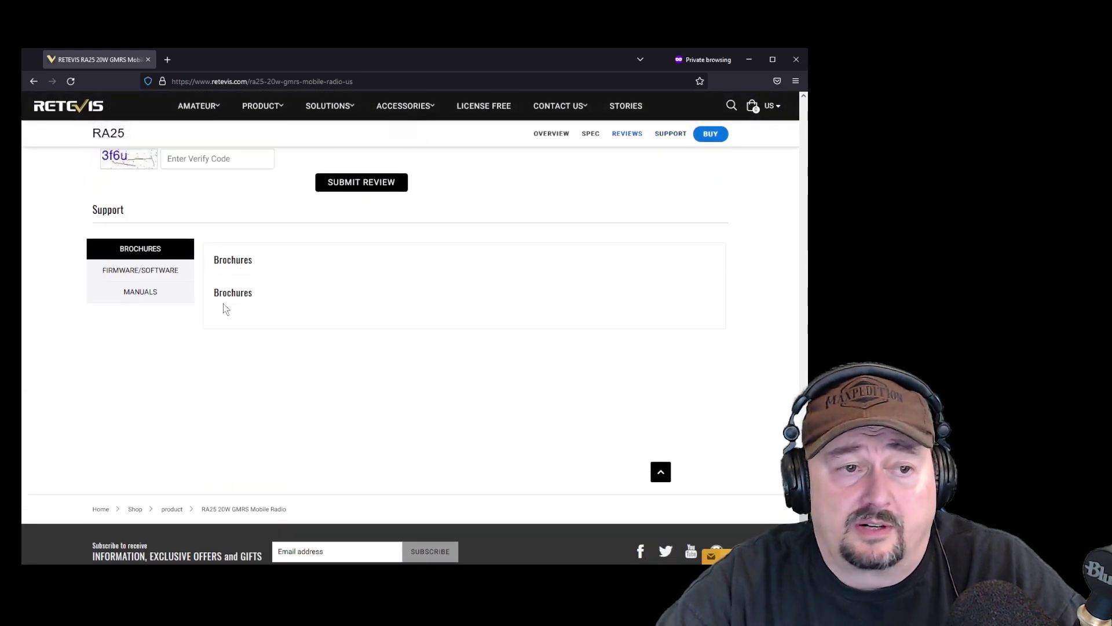
{"action": "left_click", "coordinate": [152, 272]}
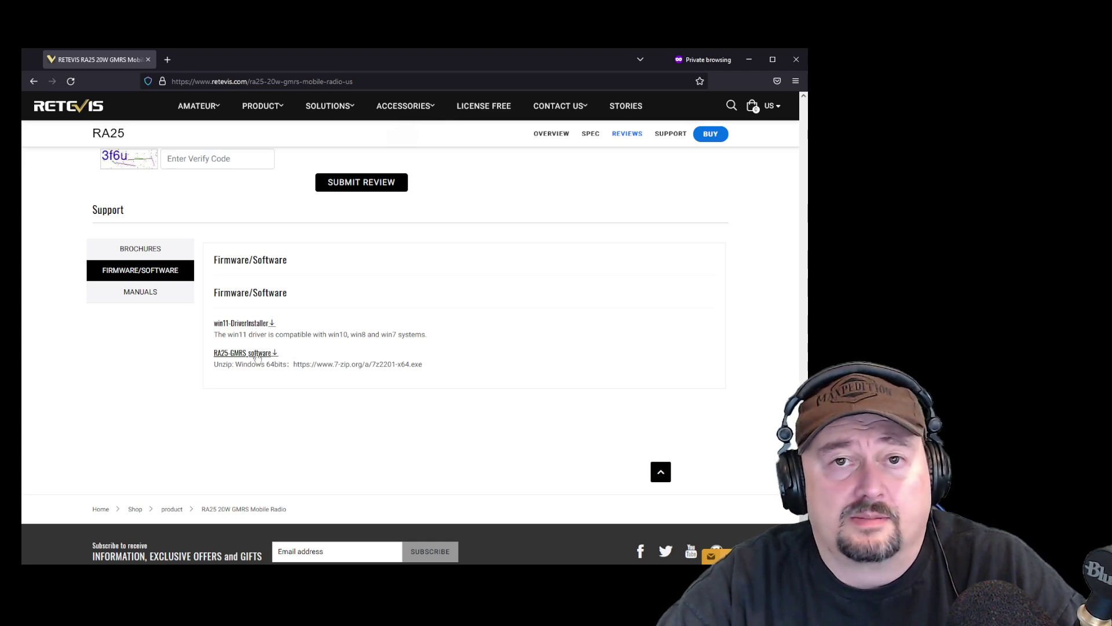
{"action": "left_click", "coordinate": [139, 295]}
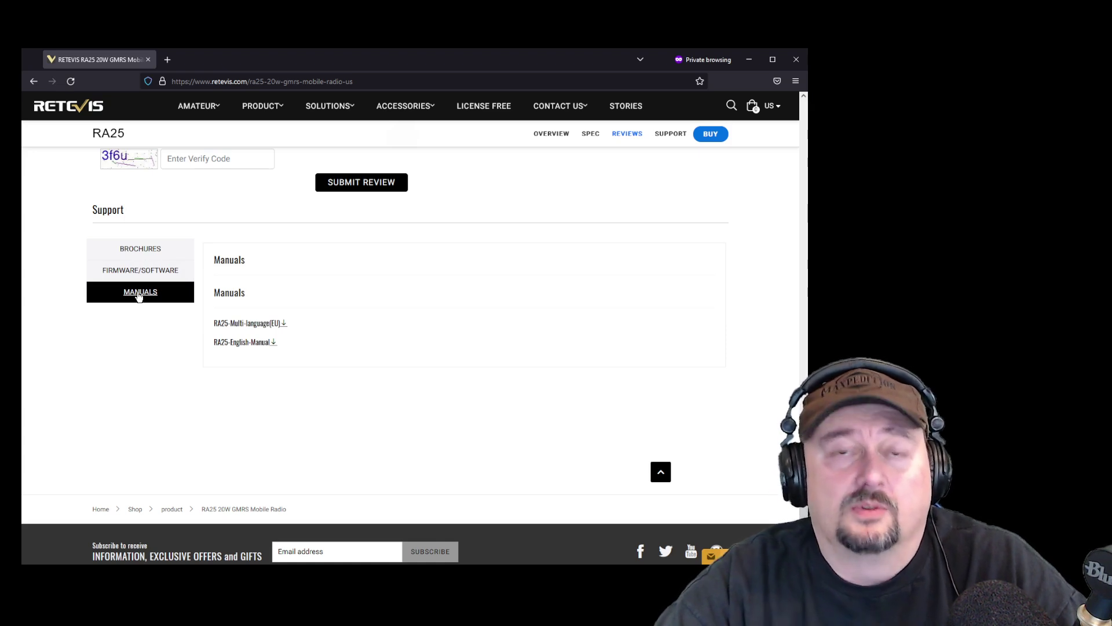
{"action": "left_click", "coordinate": [151, 274]}
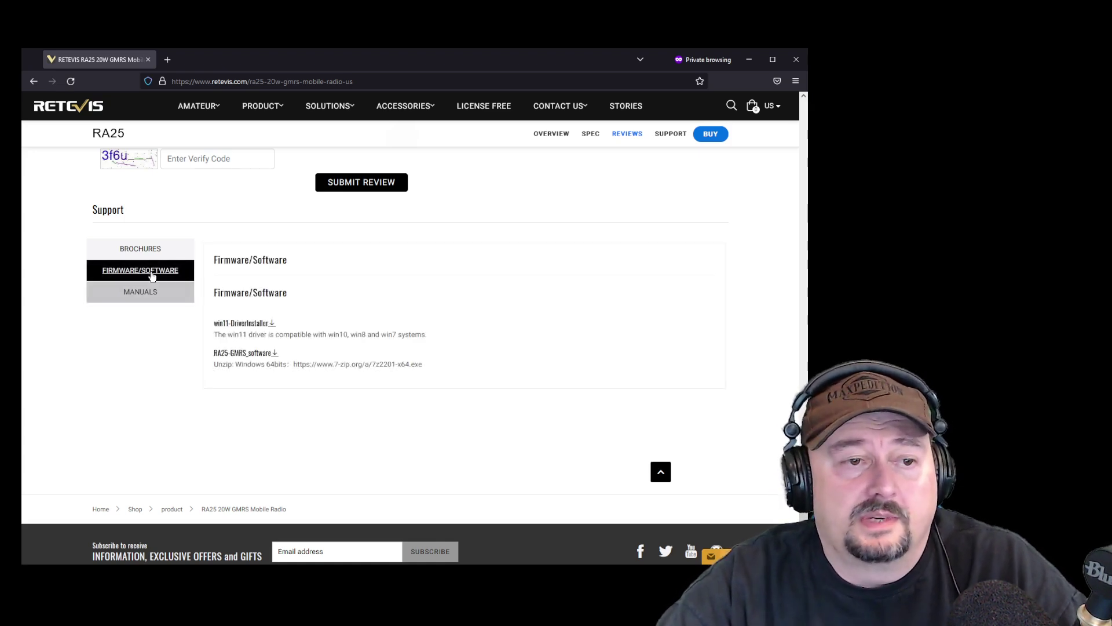
{"action": "left_click", "coordinate": [275, 358]}
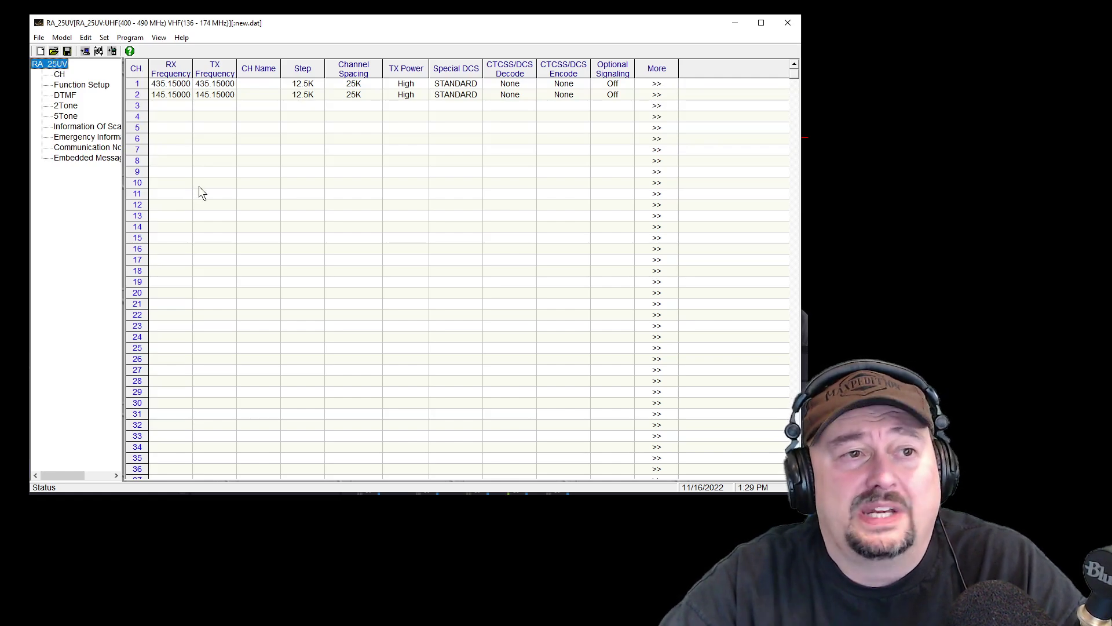
Browse the File menu, then bring up the Set COM communication setting.
{"action": "left_click", "coordinate": [40, 38]}
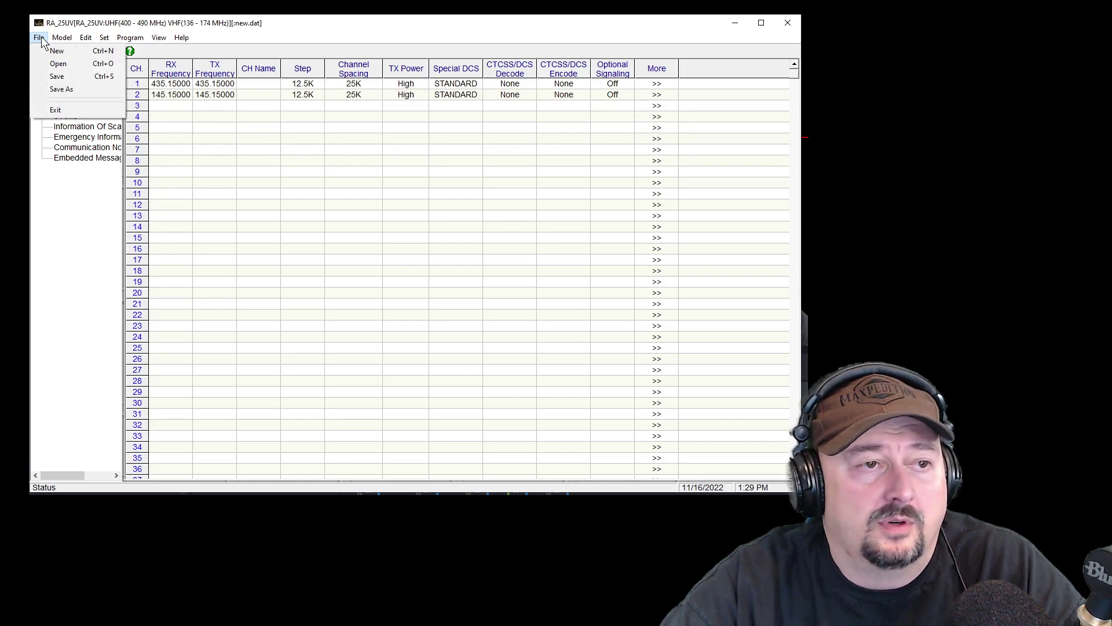
{"action": "mouse_move", "coordinate": [62, 42]}
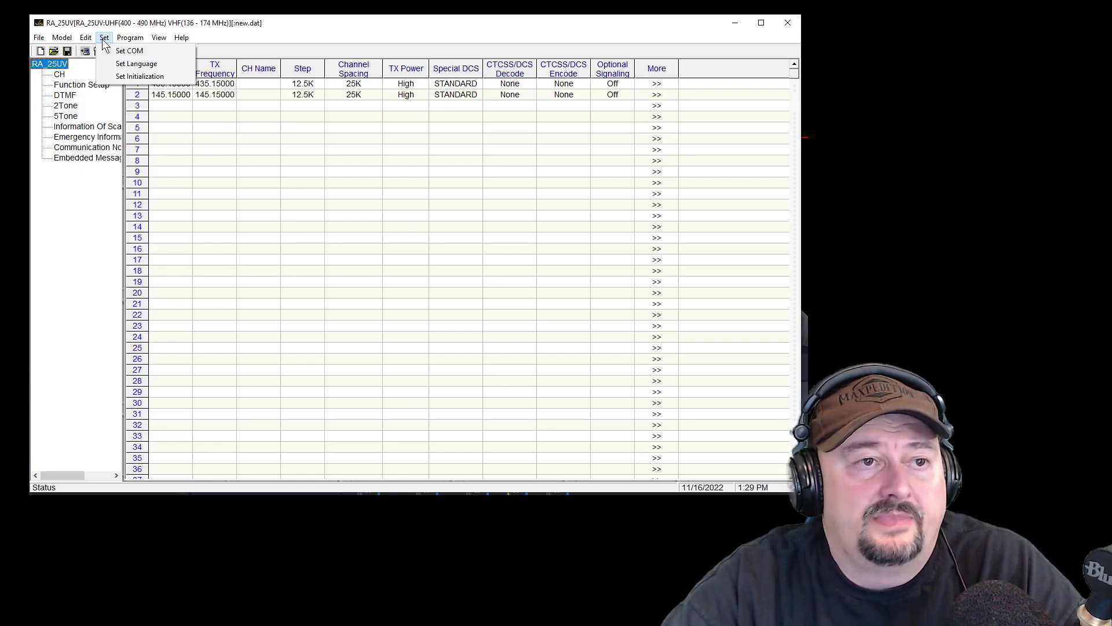
{"action": "left_click", "coordinate": [125, 51]}
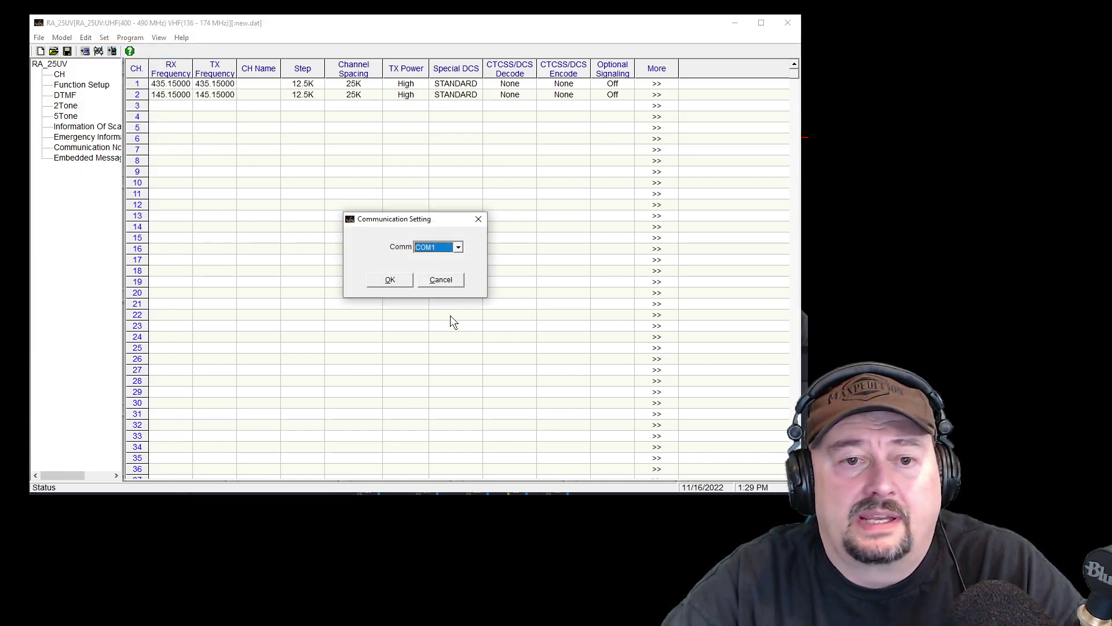
Select COM9 as the communication port, then look through the Set and Program menus.
{"action": "left_click", "coordinate": [459, 248]}
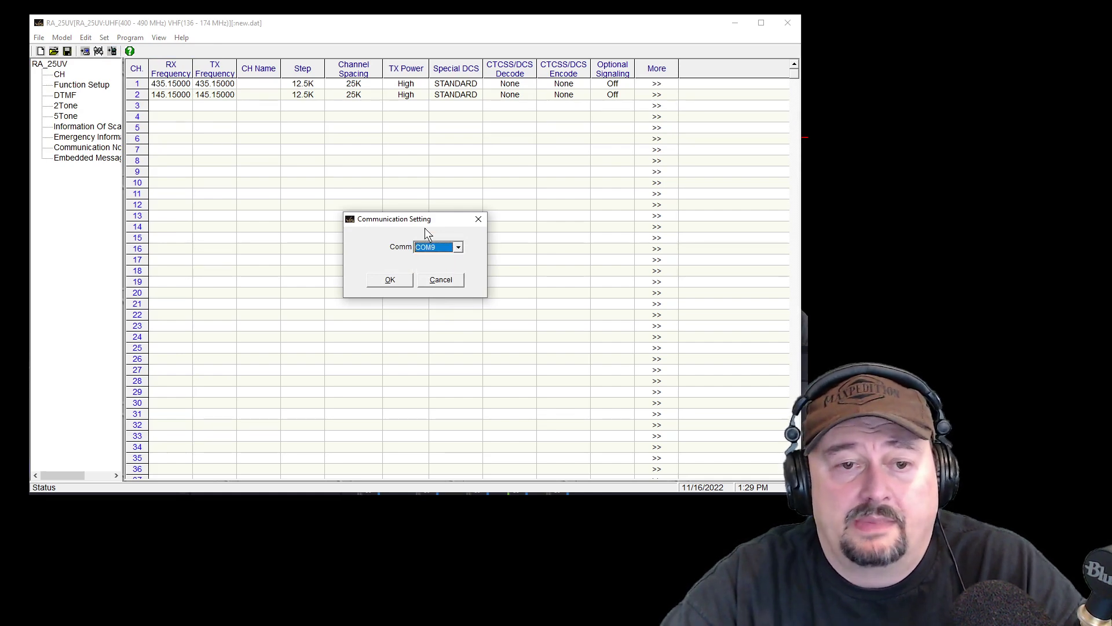
{"action": "left_click", "coordinate": [405, 279]}
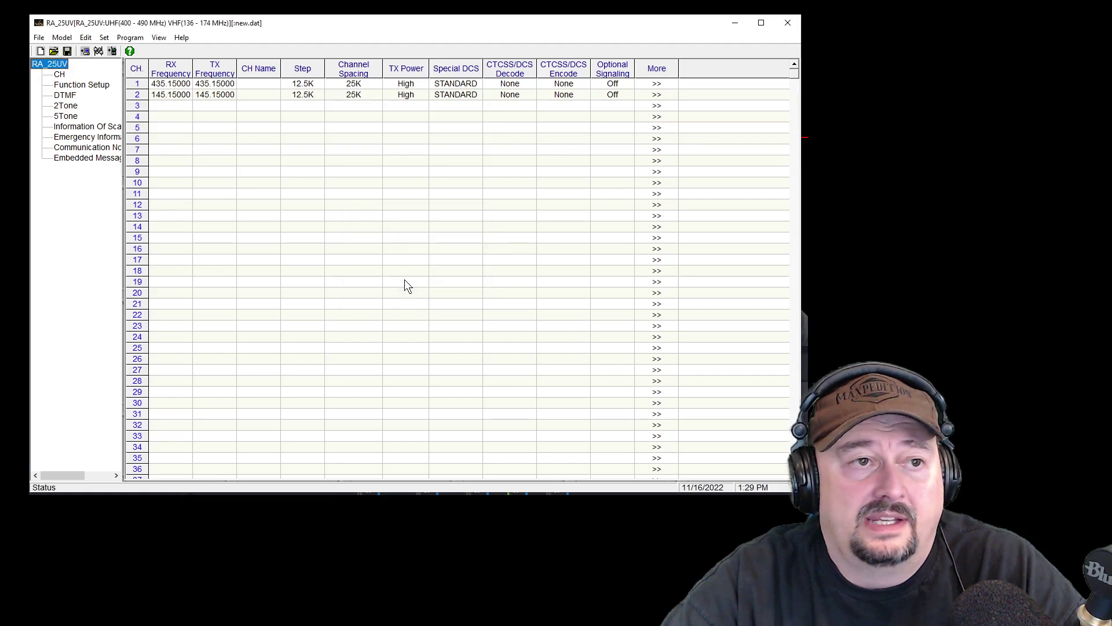
{"action": "left_click", "coordinate": [104, 40]}
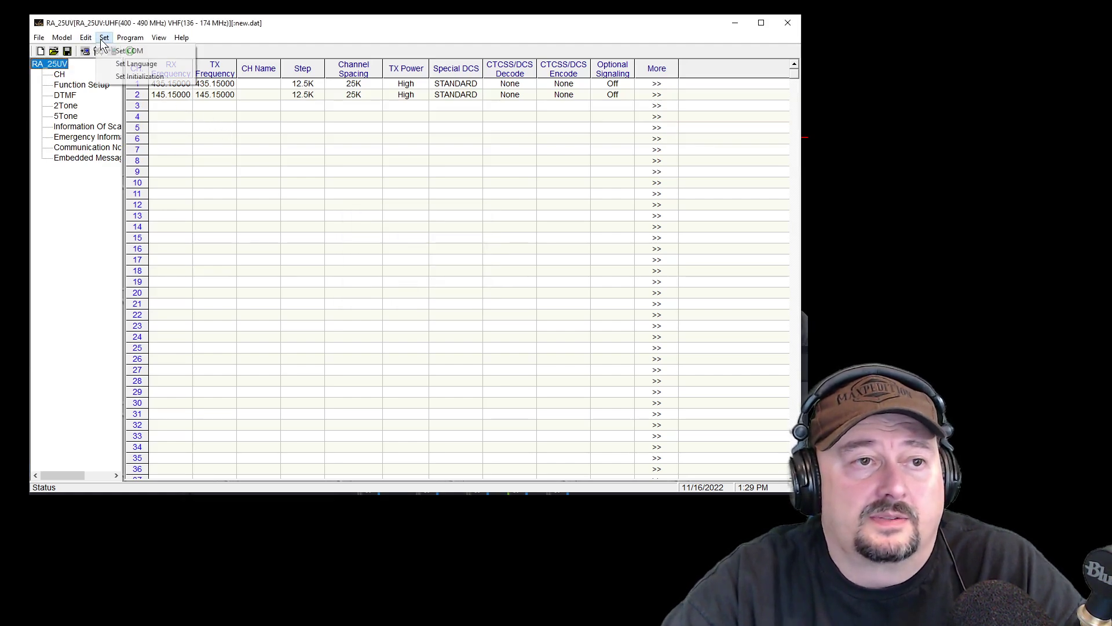
{"action": "left_click", "coordinate": [118, 78]}
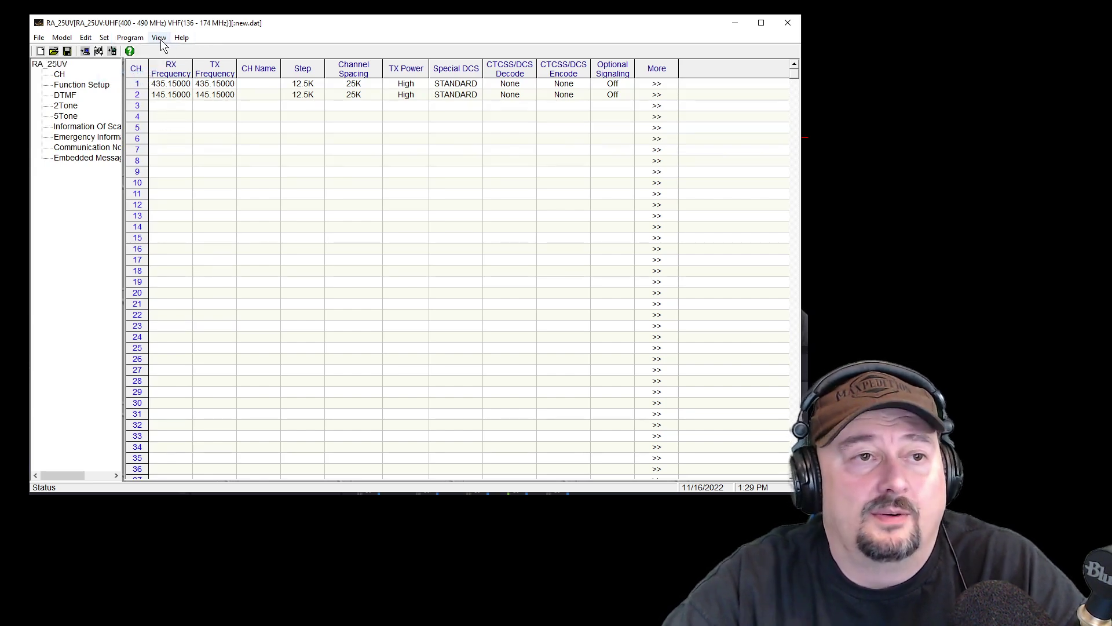
{"action": "left_click", "coordinate": [130, 38]}
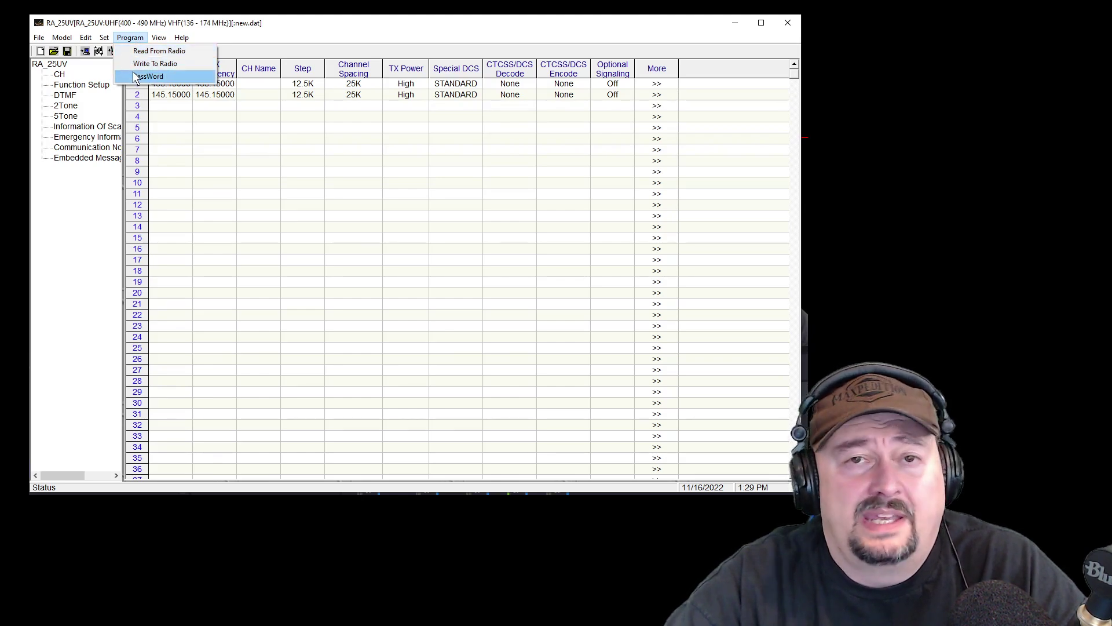
{"action": "mouse_move", "coordinate": [161, 39]}
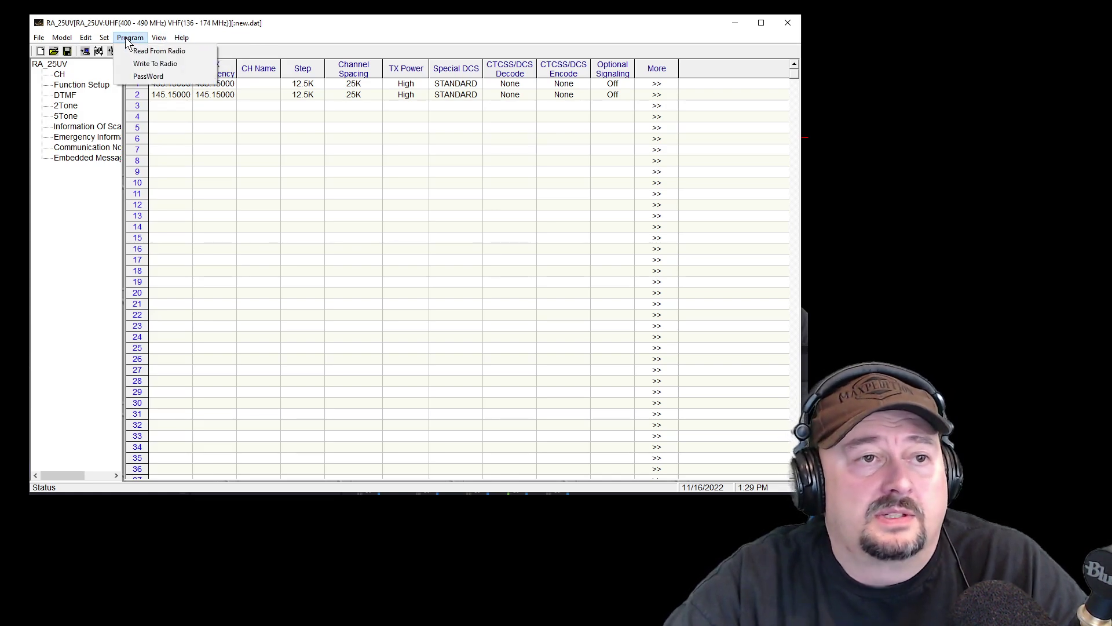
Read the radio's current GMRS channel data into the software and acknowledge completion.
{"action": "left_click", "coordinate": [158, 51]}
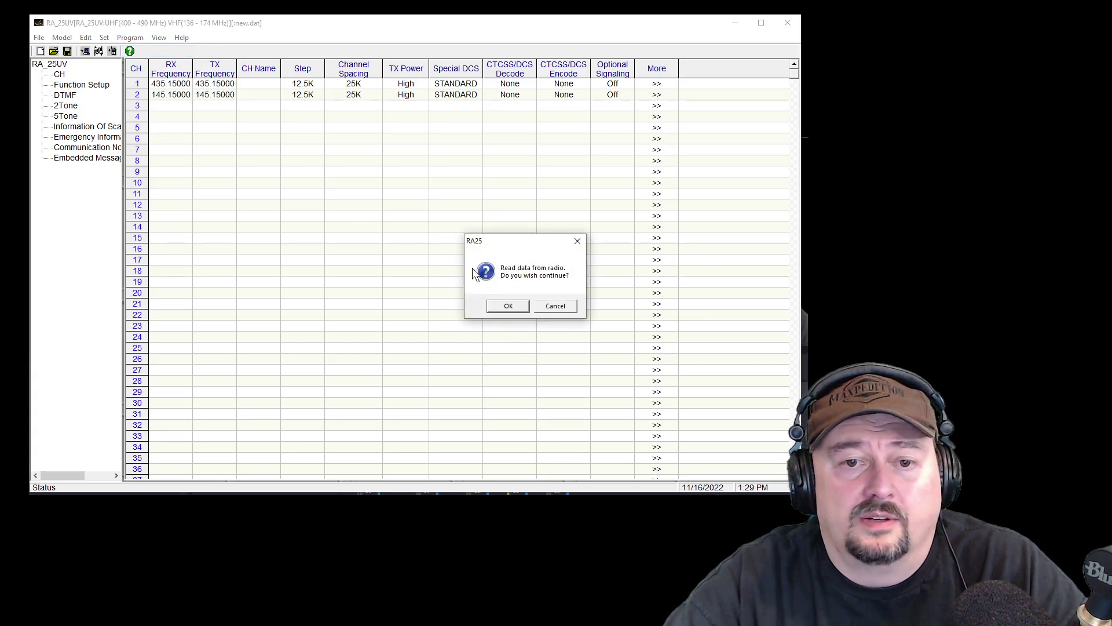
{"action": "left_click", "coordinate": [516, 308]}
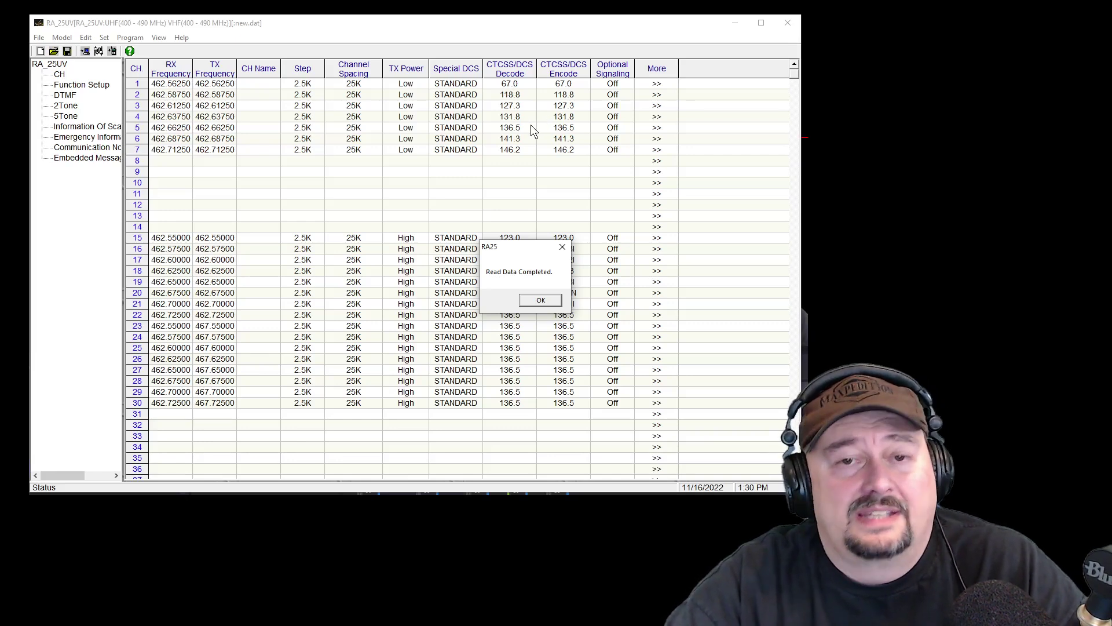
{"action": "left_click", "coordinate": [538, 301]}
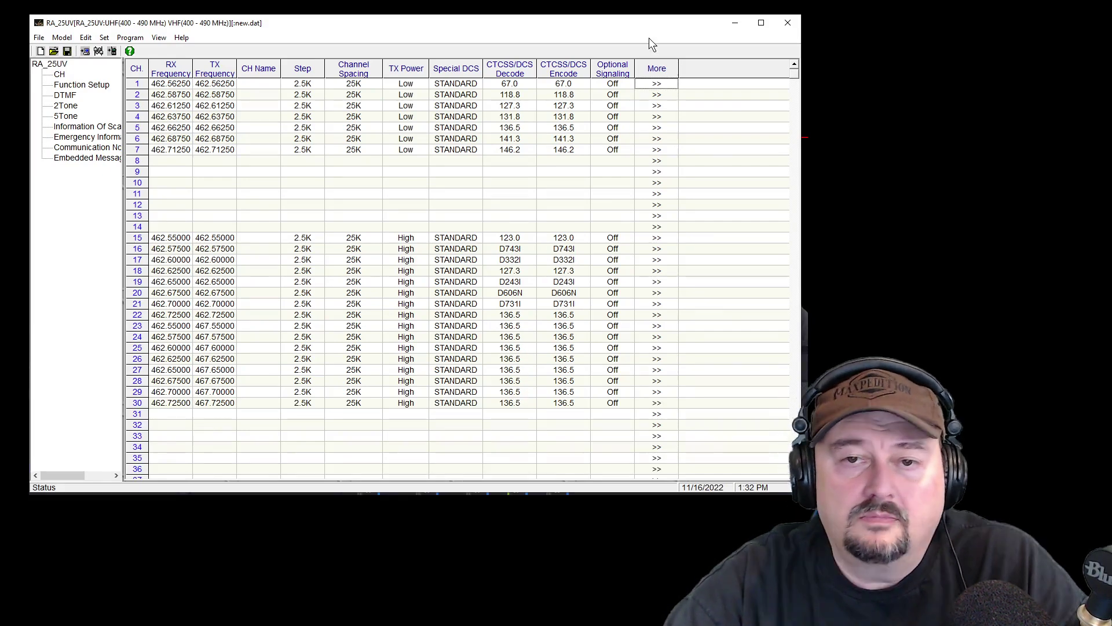
Open Channel Edit for channel 1 (462.56250) from its More cell.
{"action": "left_click", "coordinate": [658, 86]}
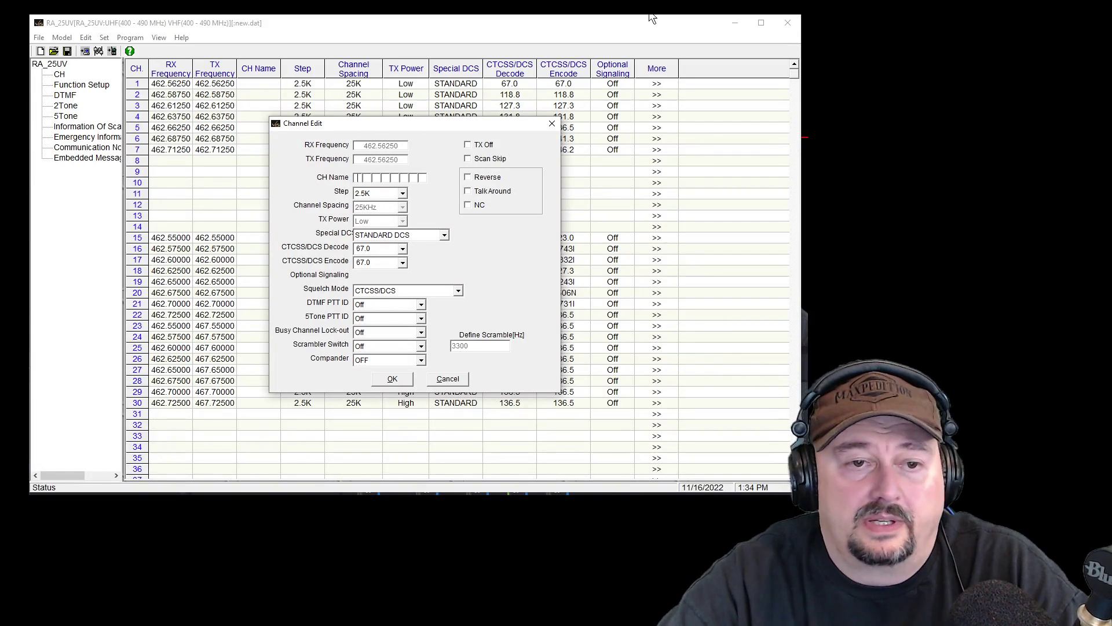
Start the channel 1 name, keeping step size 2.5K and Special DCS as STANDARD DCS.
{"action": "left_click", "coordinate": [368, 179]}
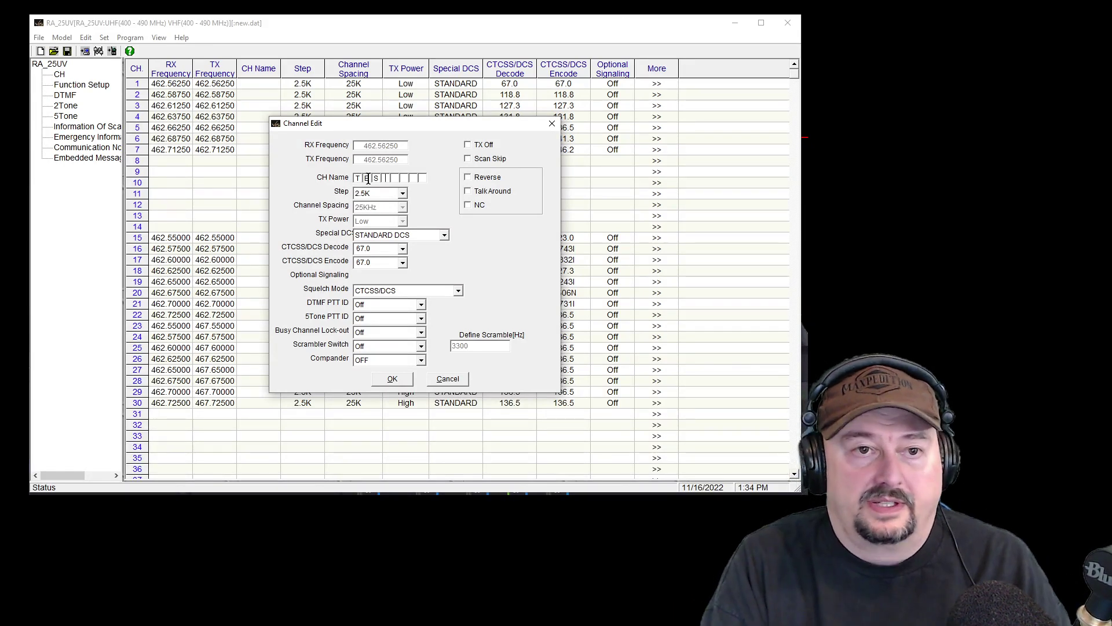
{"action": "left_click", "coordinate": [401, 193]}
{"action": "left_click", "coordinate": [401, 193]}
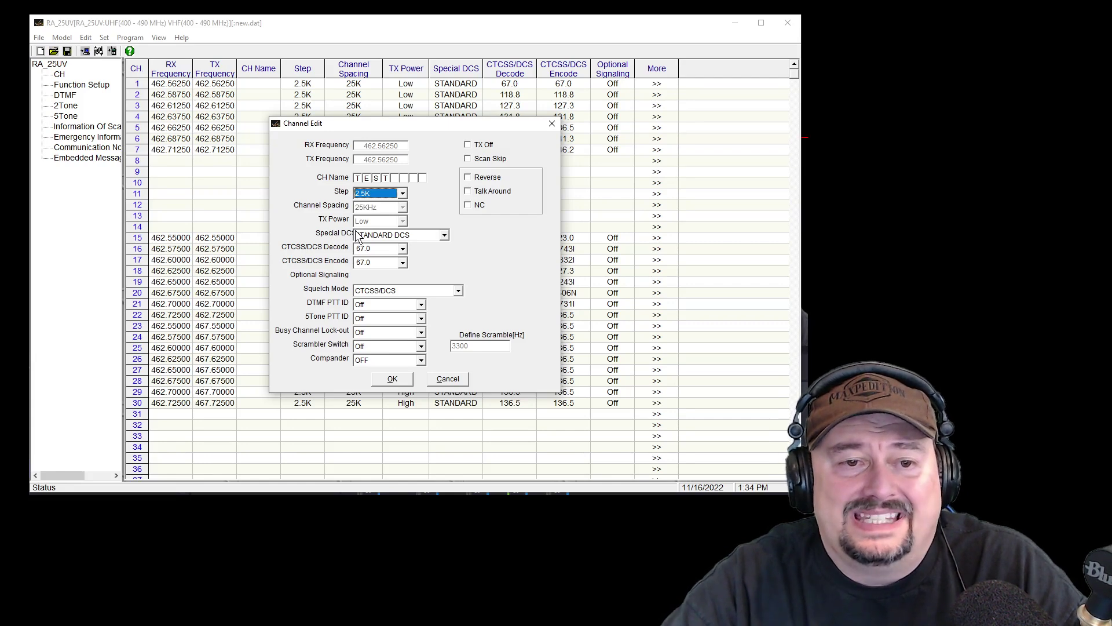
{"action": "left_click", "coordinate": [445, 235]}
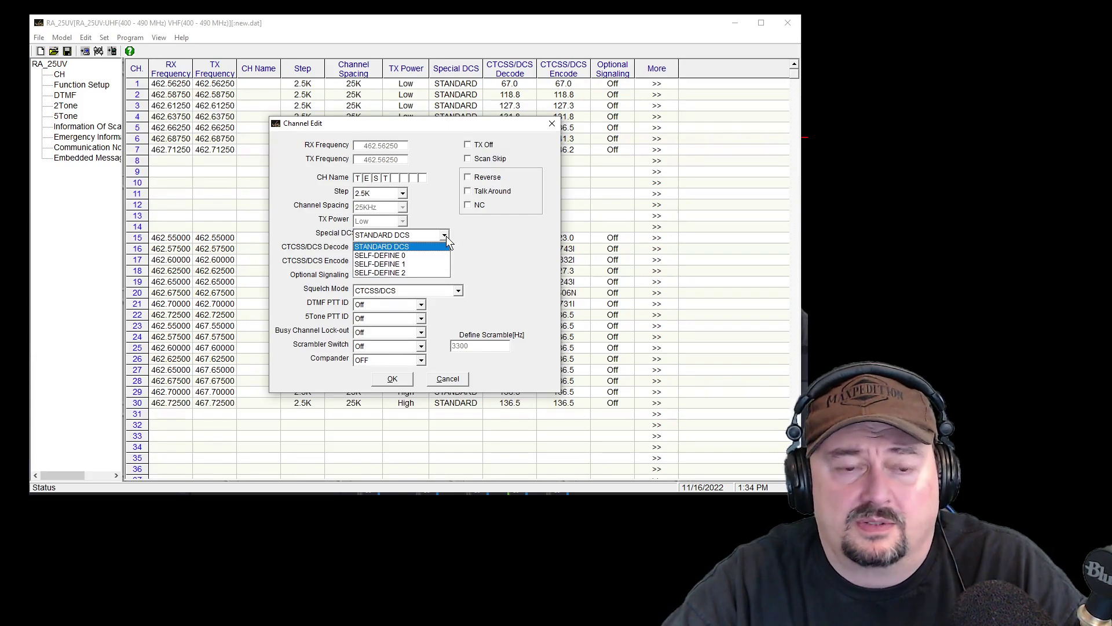
{"action": "left_click", "coordinate": [416, 249]}
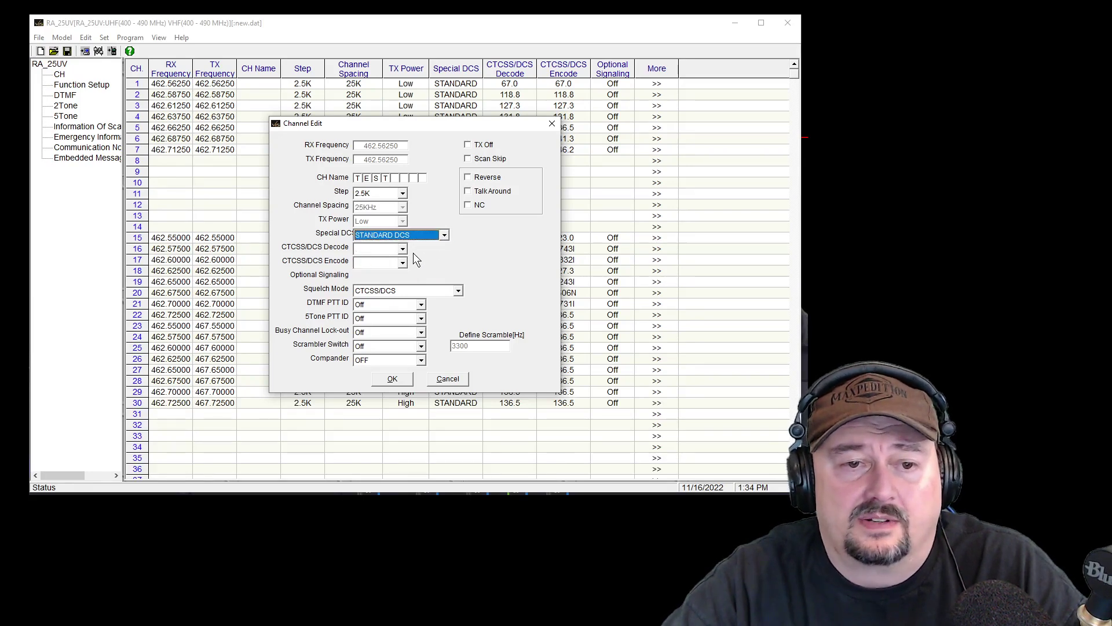
Set CTCSS/DCS decode and encode tones to None, leaving squelch mode on Carrier.
{"action": "left_click", "coordinate": [403, 249]}
{"action": "left_click", "coordinate": [389, 261]}
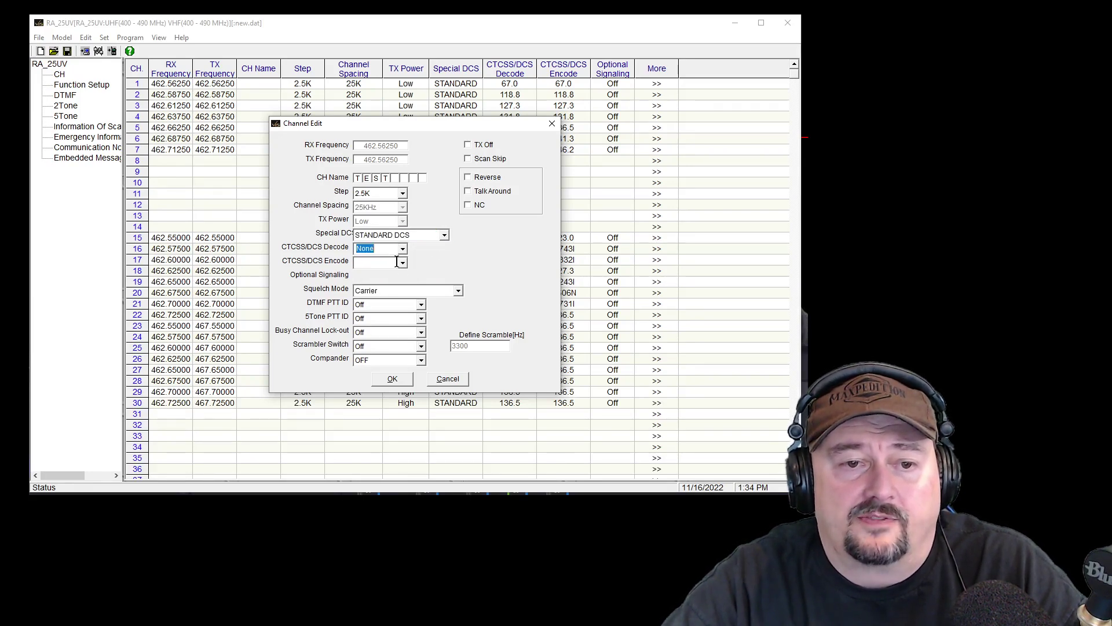
{"action": "left_click", "coordinate": [403, 263]}
{"action": "left_click", "coordinate": [386, 272]}
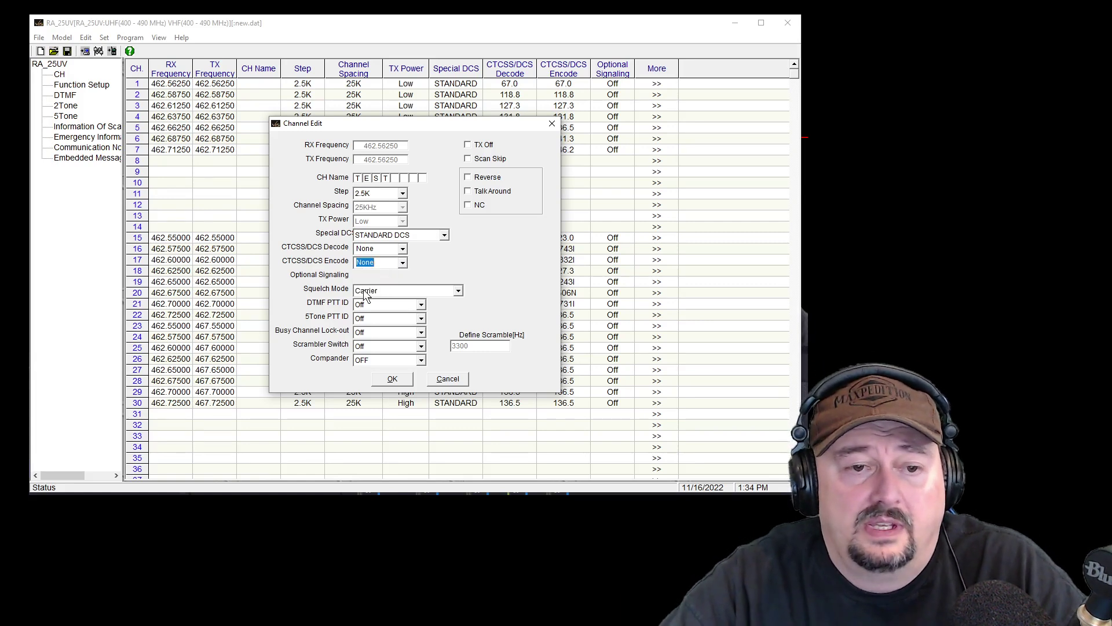
{"action": "left_click", "coordinate": [458, 291]}
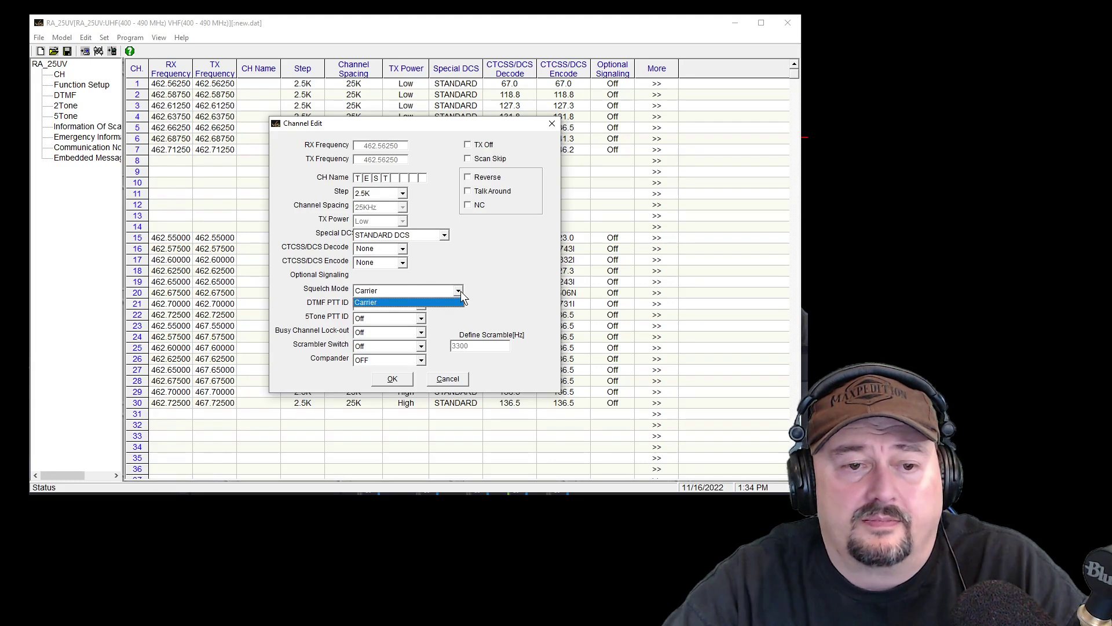
{"action": "left_click", "coordinate": [461, 291]}
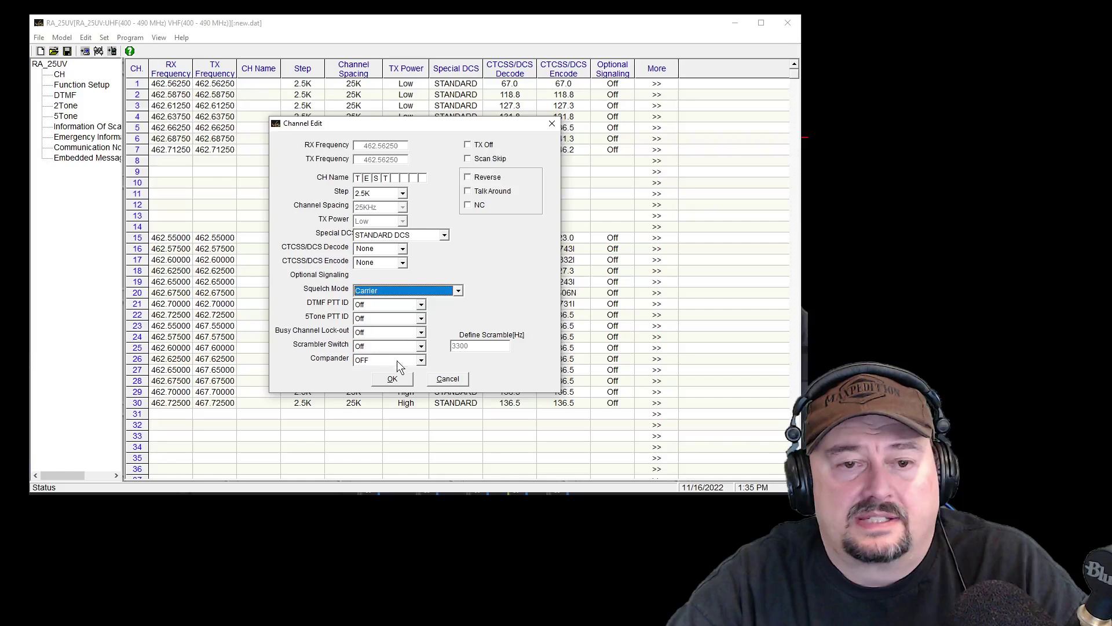
Apply channel 1's edits, then confirm channel 15 stays on High transmit power.
{"action": "left_click", "coordinate": [393, 379]}
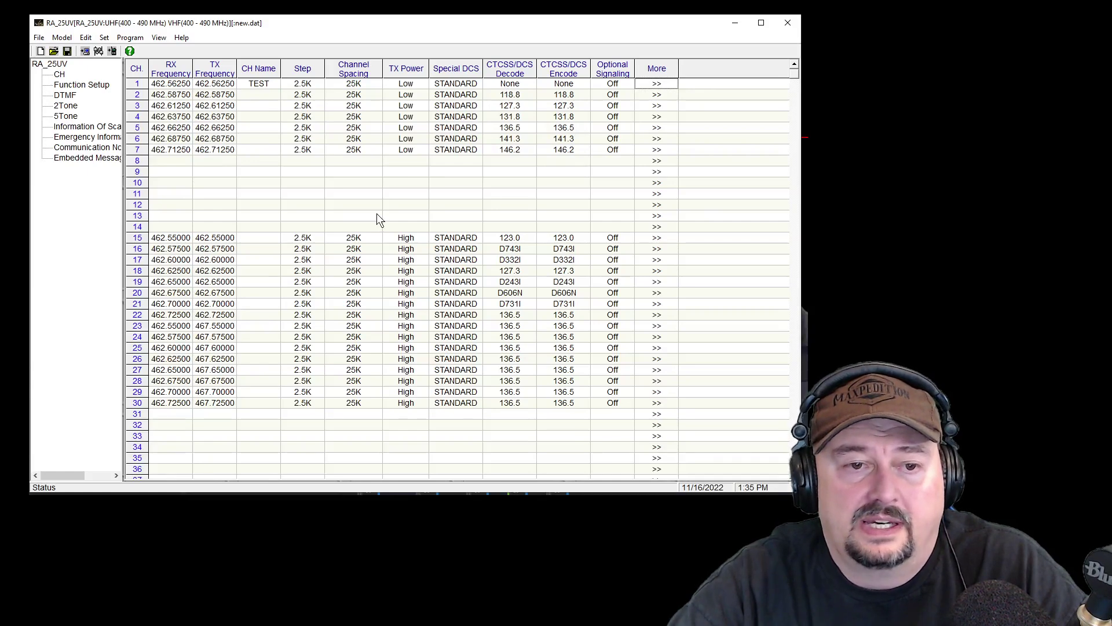
{"action": "left_click", "coordinate": [656, 239]}
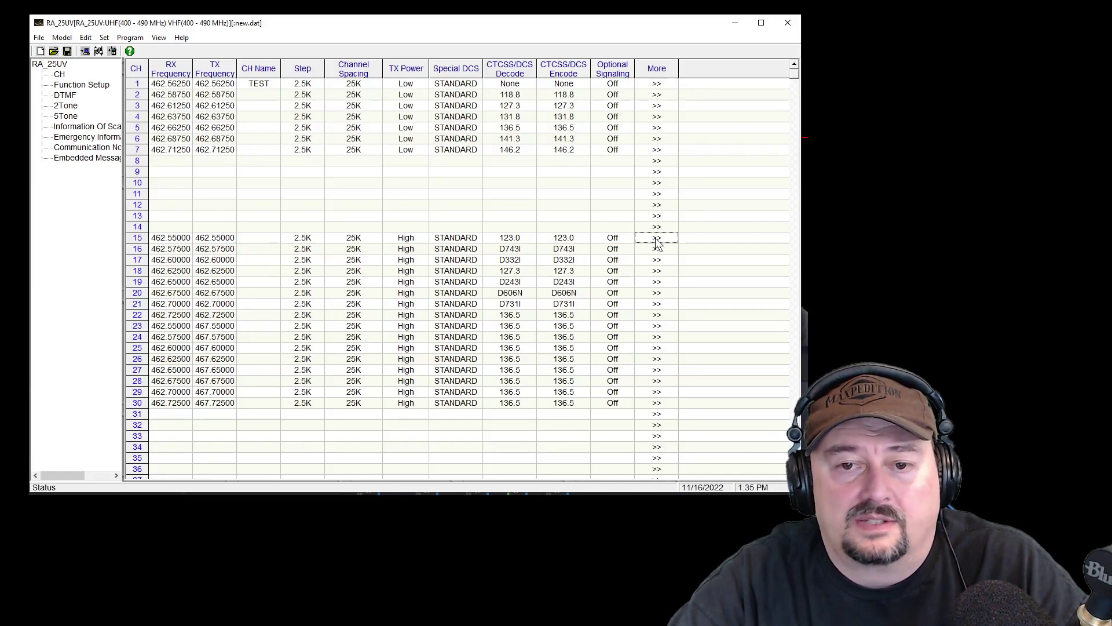
{"action": "left_click", "coordinate": [657, 241]}
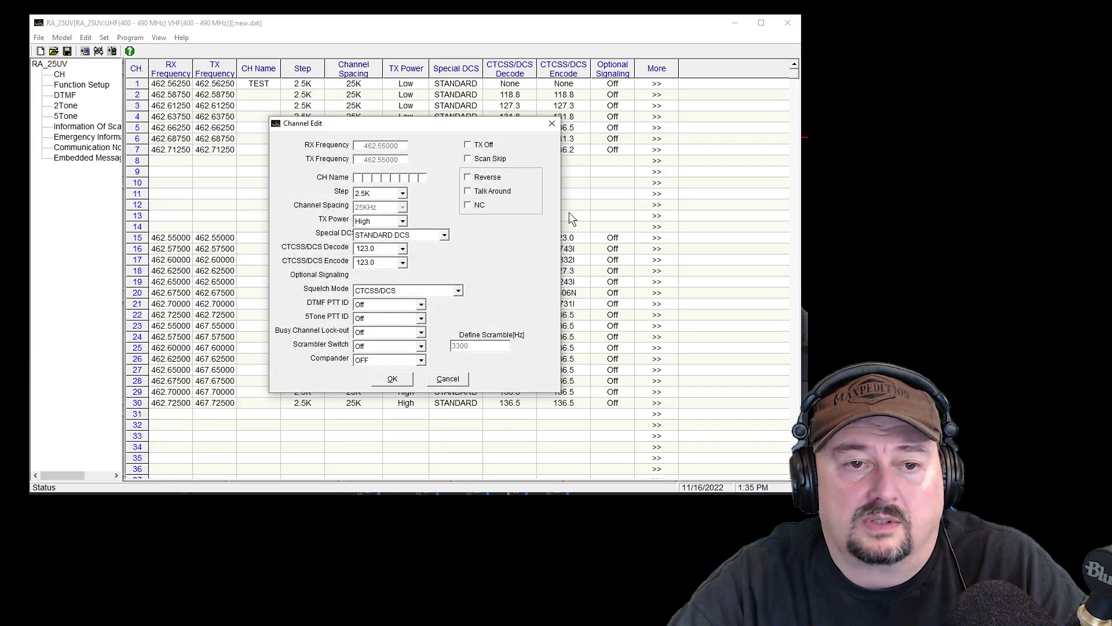
{"action": "left_click", "coordinate": [402, 221]}
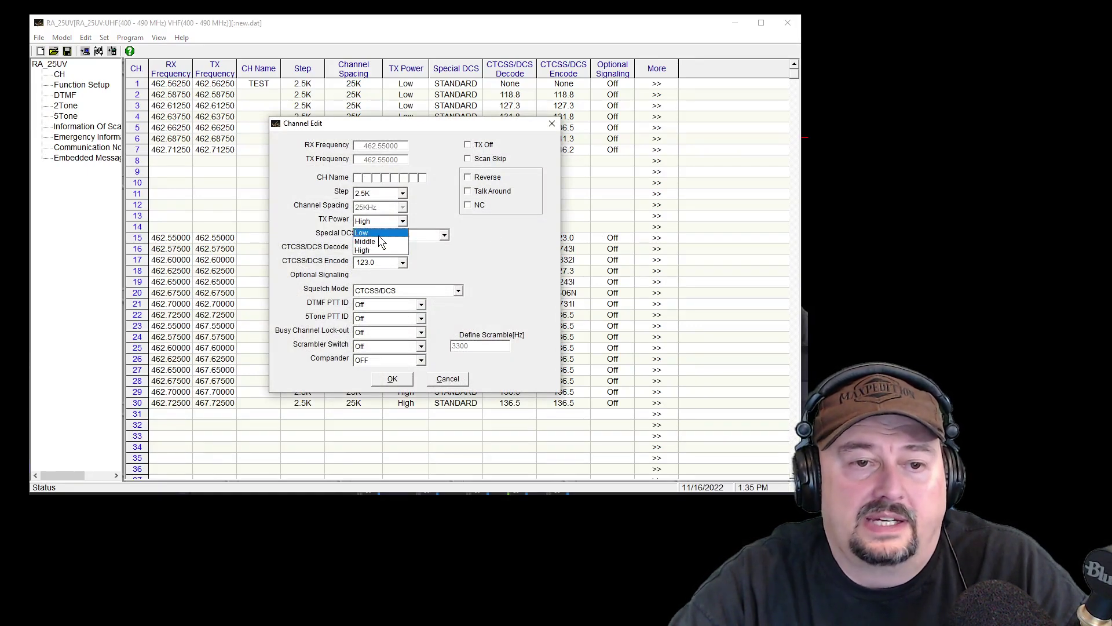
{"action": "left_click", "coordinate": [379, 250]}
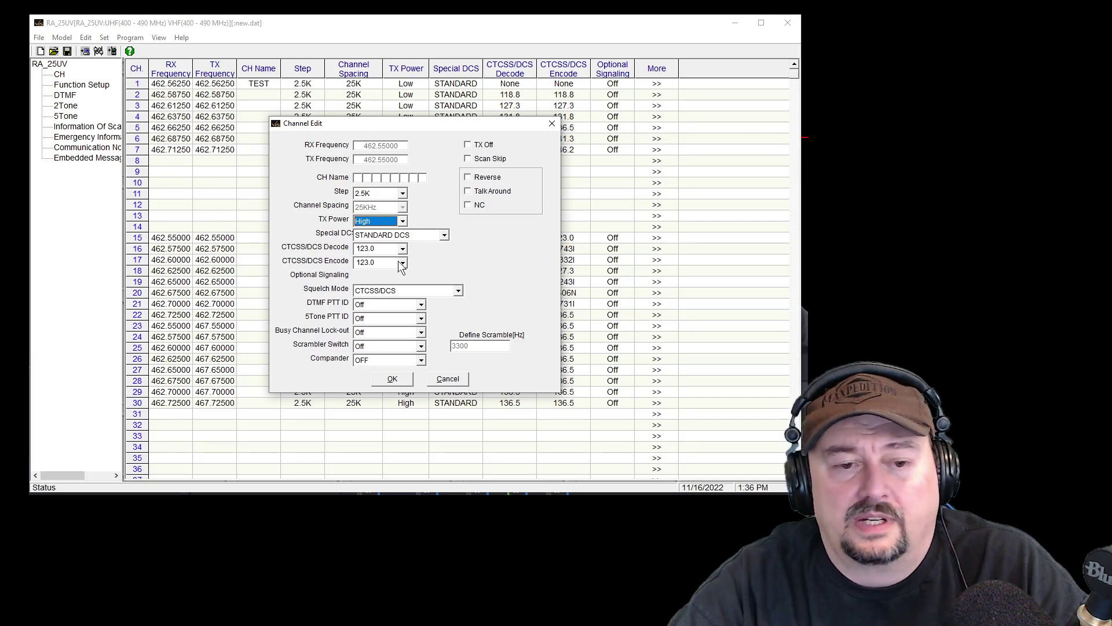
{"action": "left_click", "coordinate": [392, 380]}
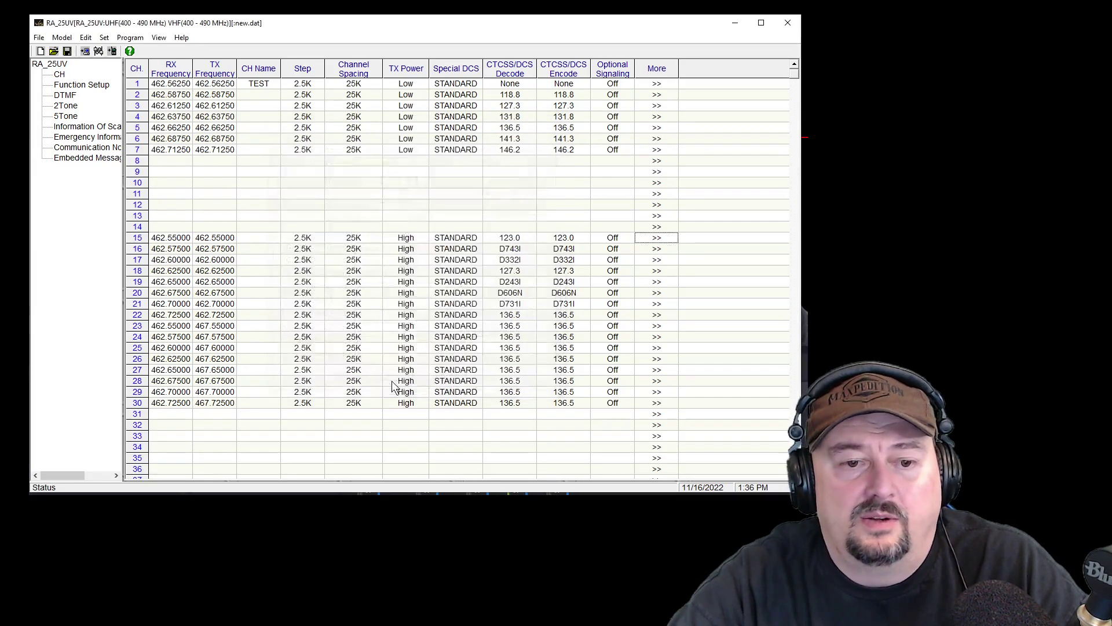
Confirm COM9 as the radio's communication port.
{"action": "left_click", "coordinate": [104, 38]}
{"action": "left_click", "coordinate": [126, 52]}
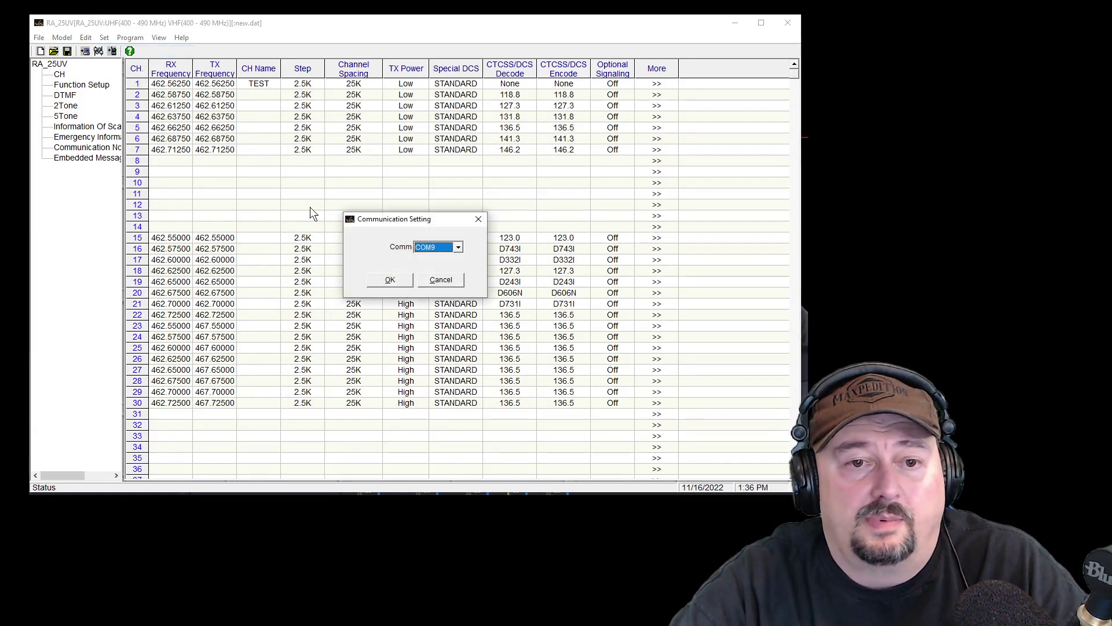
{"action": "left_click", "coordinate": [378, 282]}
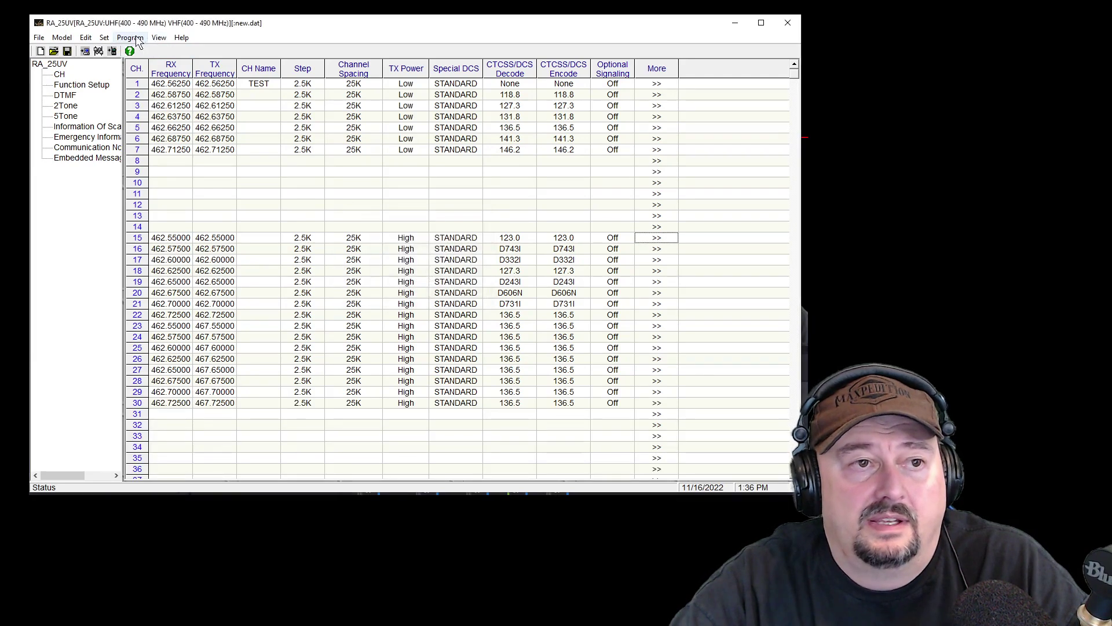
Run Set Initialization and save the changes, giving all channels 12.5K spacing.
{"action": "left_click", "coordinate": [104, 38]}
{"action": "left_click", "coordinate": [119, 75]}
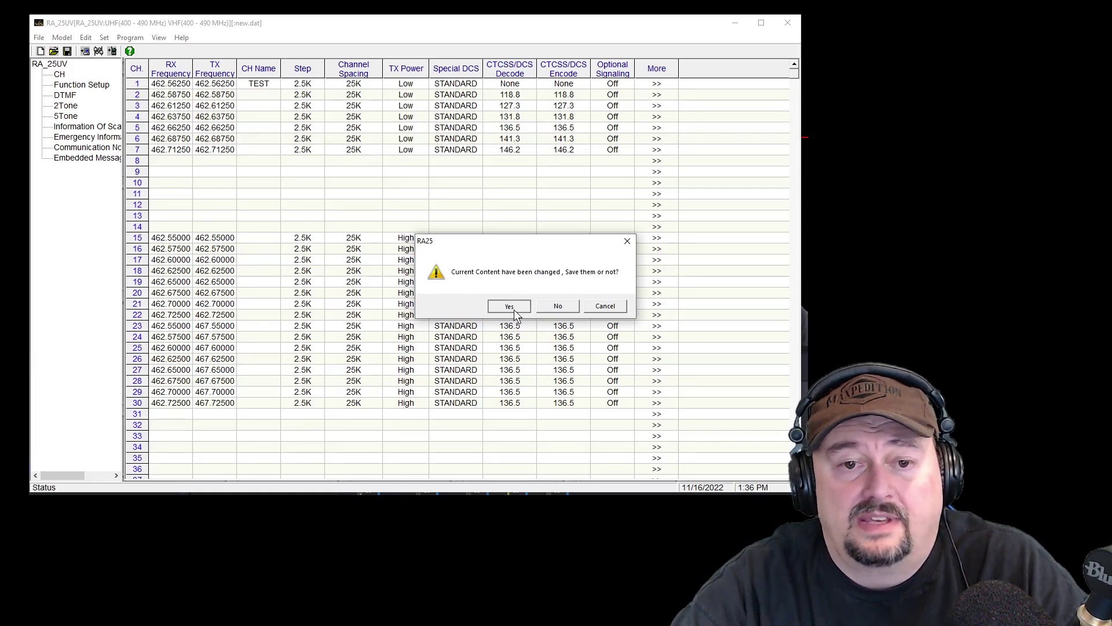
{"action": "left_click", "coordinate": [510, 307]}
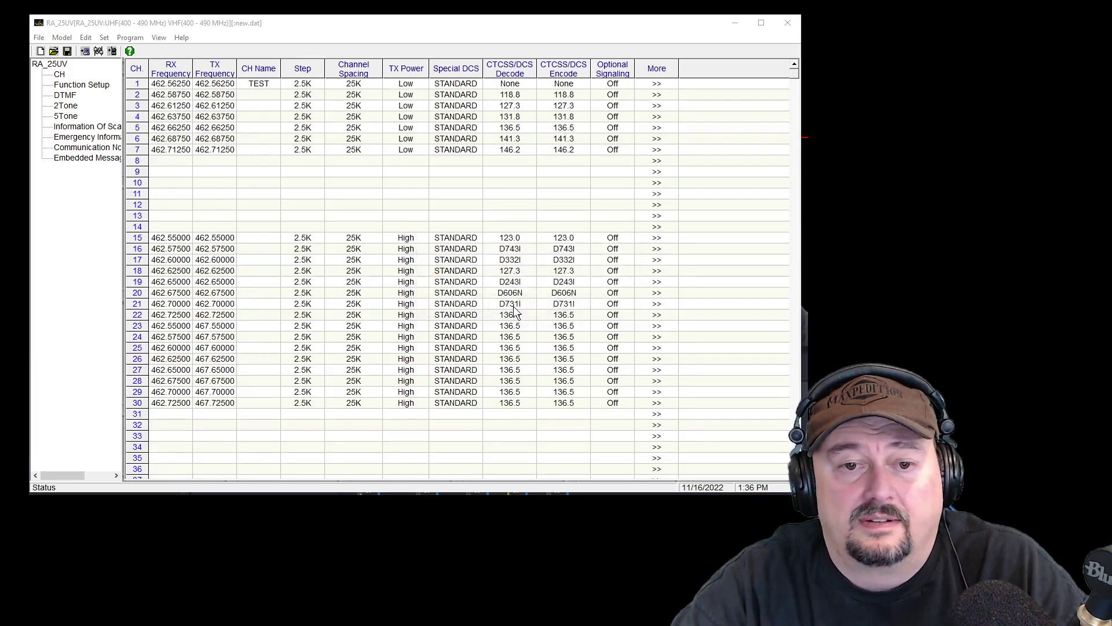
Write the edited channel data to the radio and acknowledge Write Data Completed.
{"action": "left_click", "coordinate": [131, 39]}
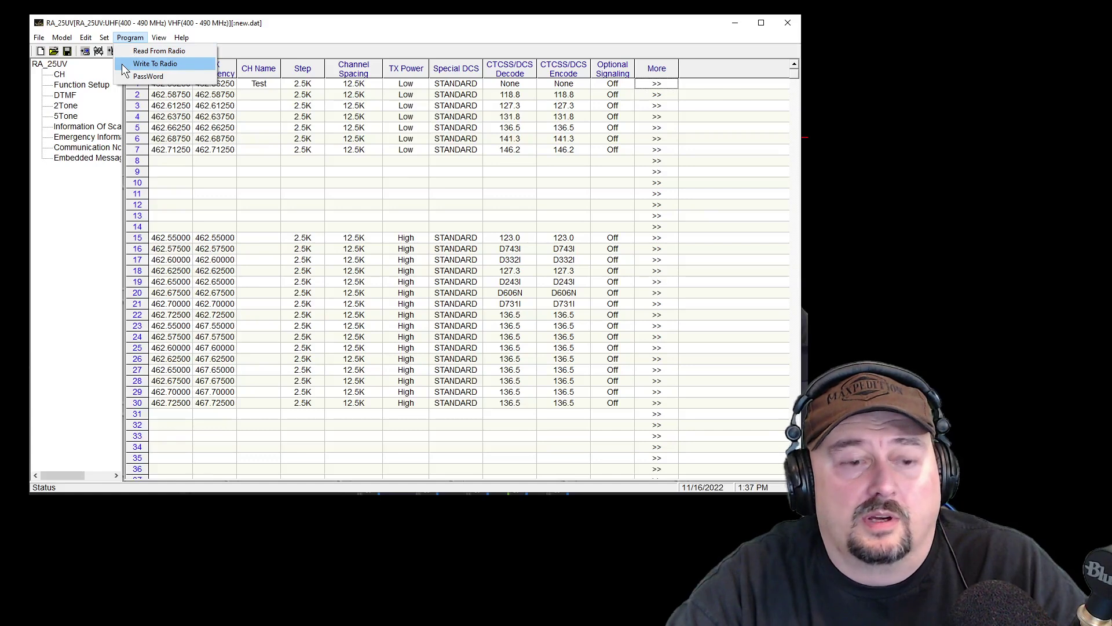
{"action": "left_click", "coordinate": [123, 65]}
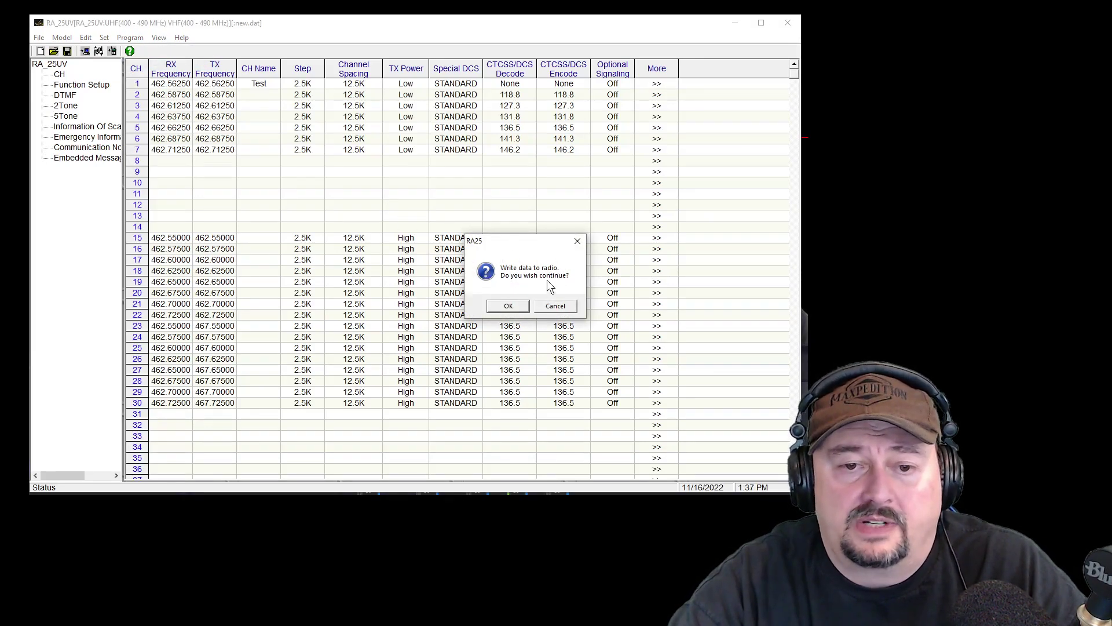
{"action": "left_click", "coordinate": [509, 309]}
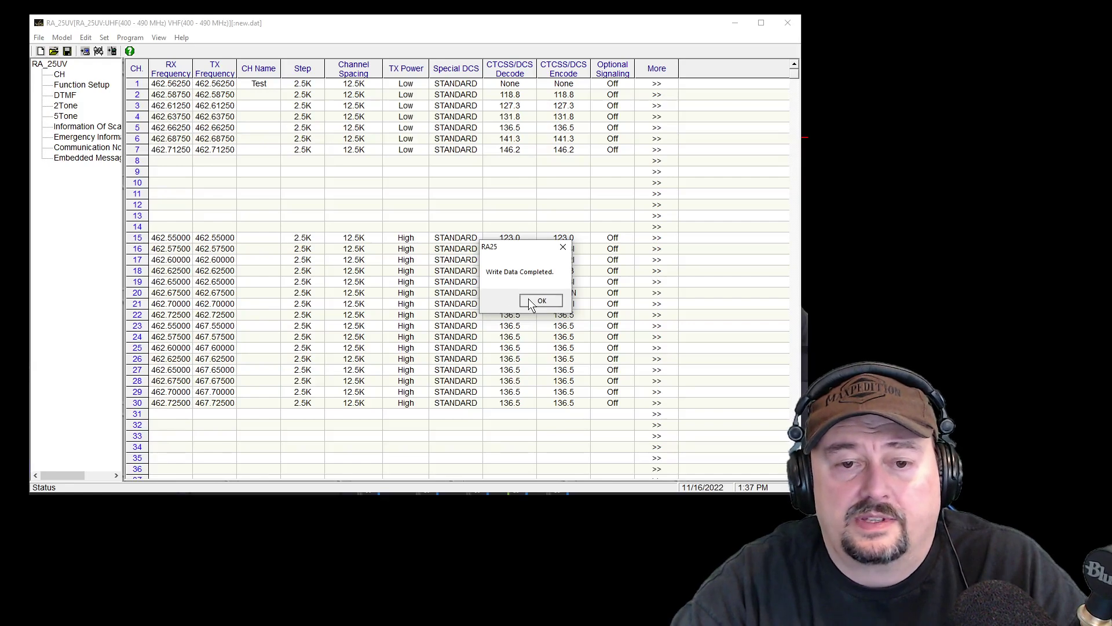
{"action": "left_click", "coordinate": [532, 302]}
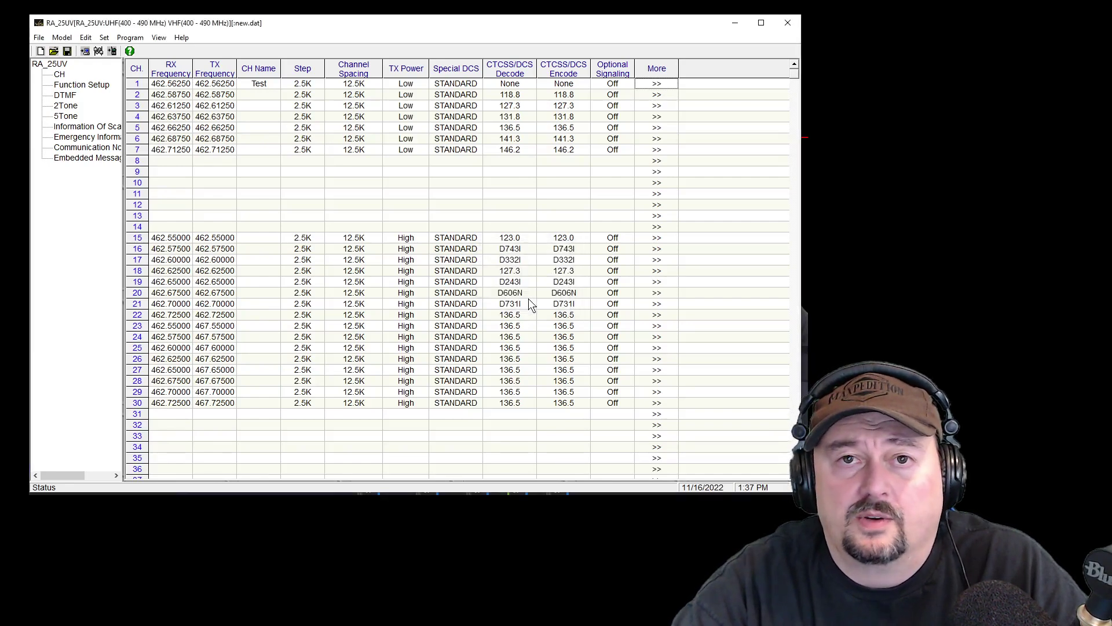